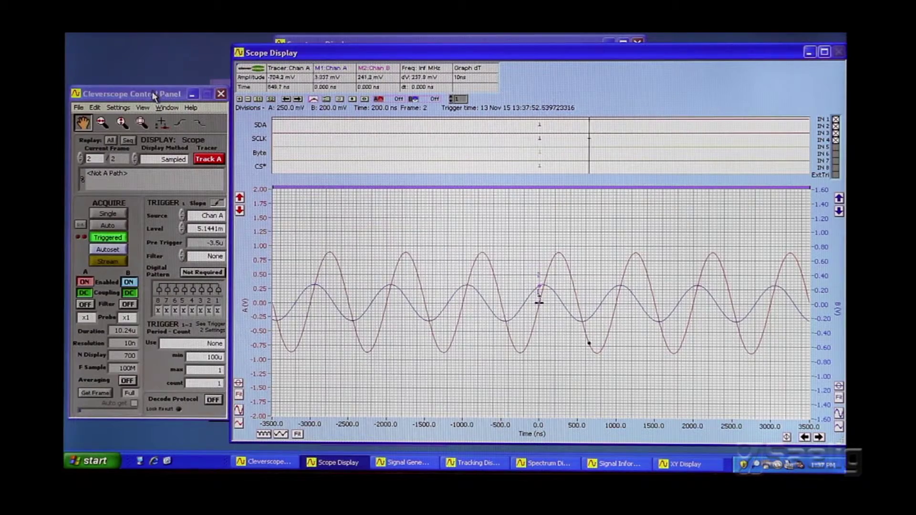
Raise the control panel and scope display slightly, then check the display list without choosing anything.
drag(154, 95, 150, 56)
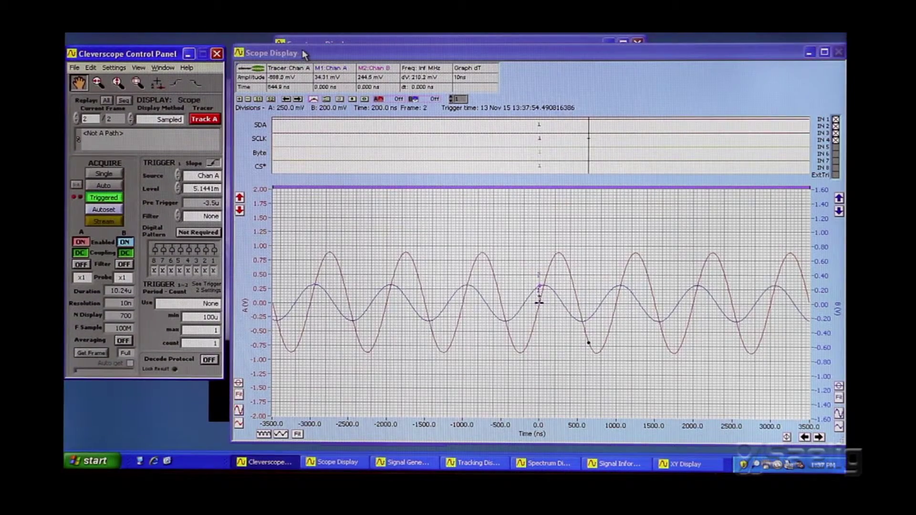
mouse_move(304, 55)
mouse_down()
mouse_move(285, 173)
mouse_move(305, 42)
mouse_move(306, 51)
mouse_up()
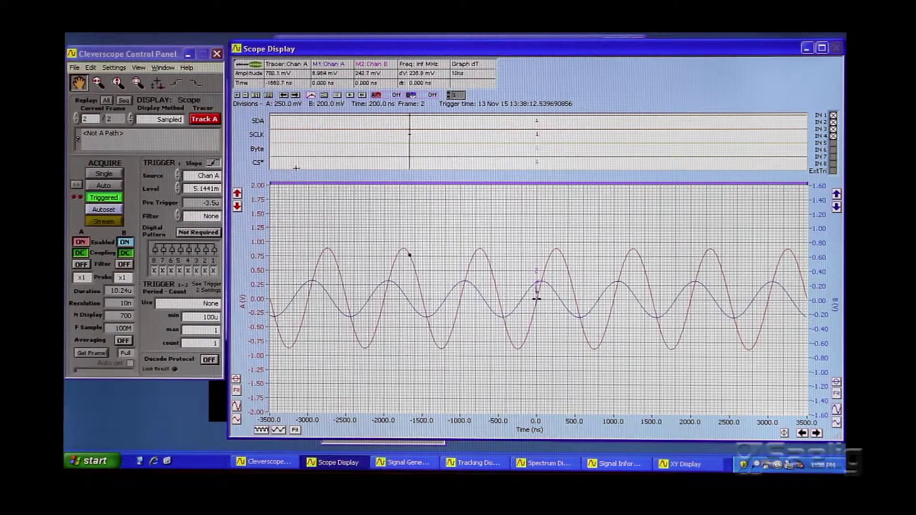
click(126, 56)
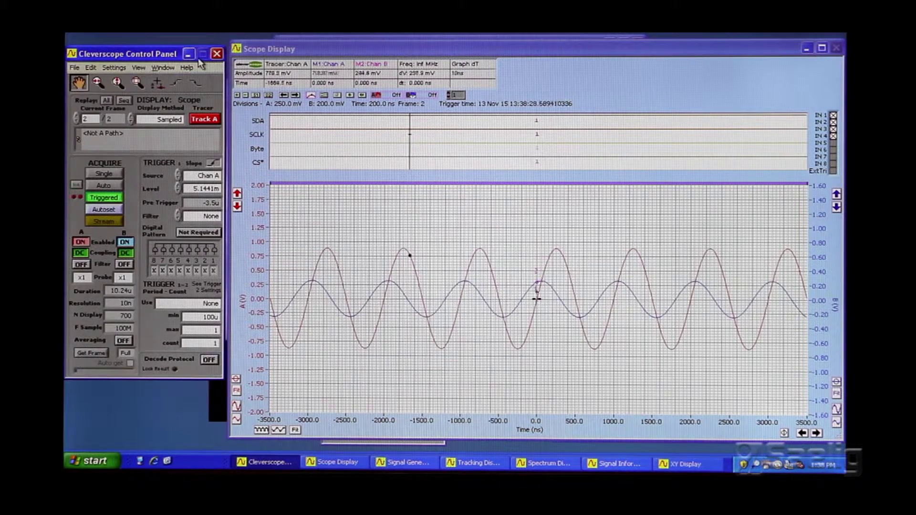
click(139, 67)
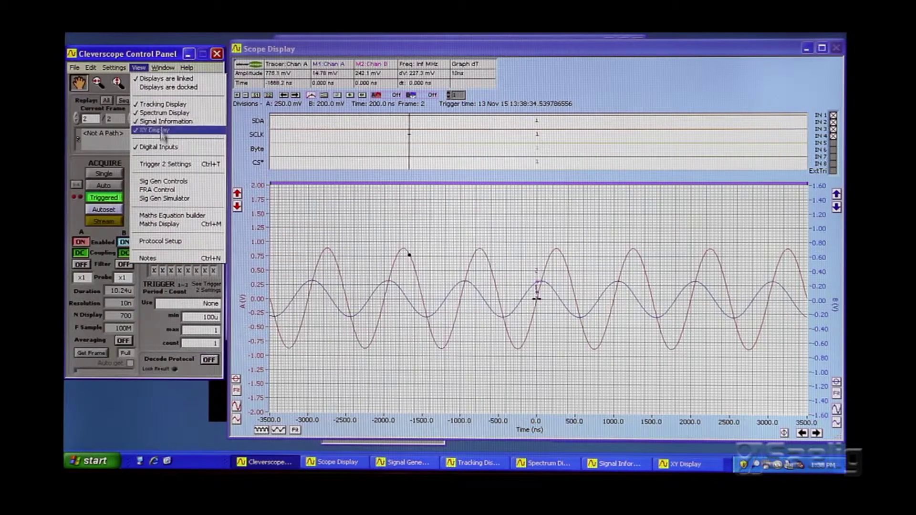
click(159, 54)
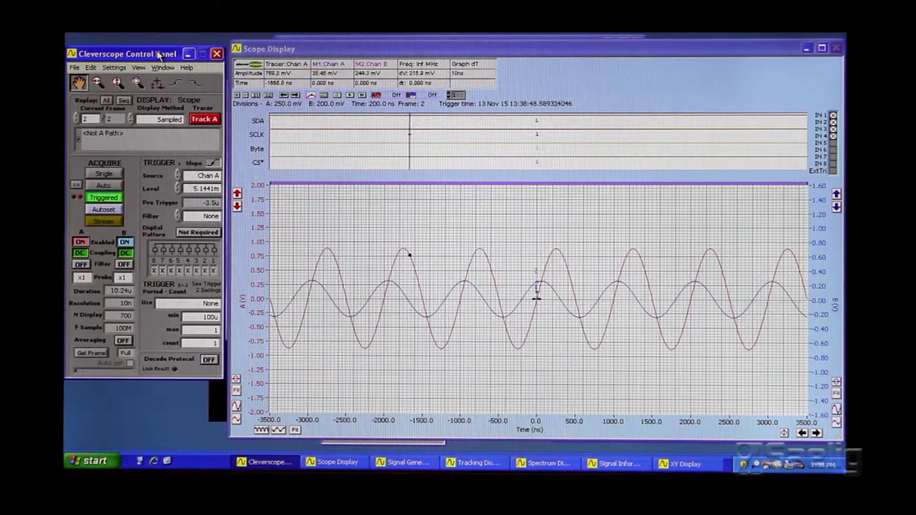
Park the scope display low, reposition Signal Information, and bring the spectrum display forward.
click(553, 53)
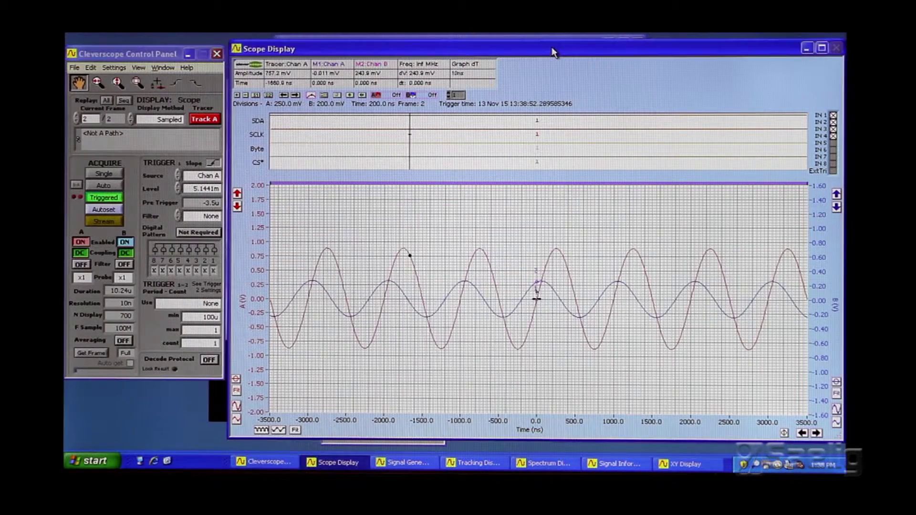
drag(553, 53, 385, 426)
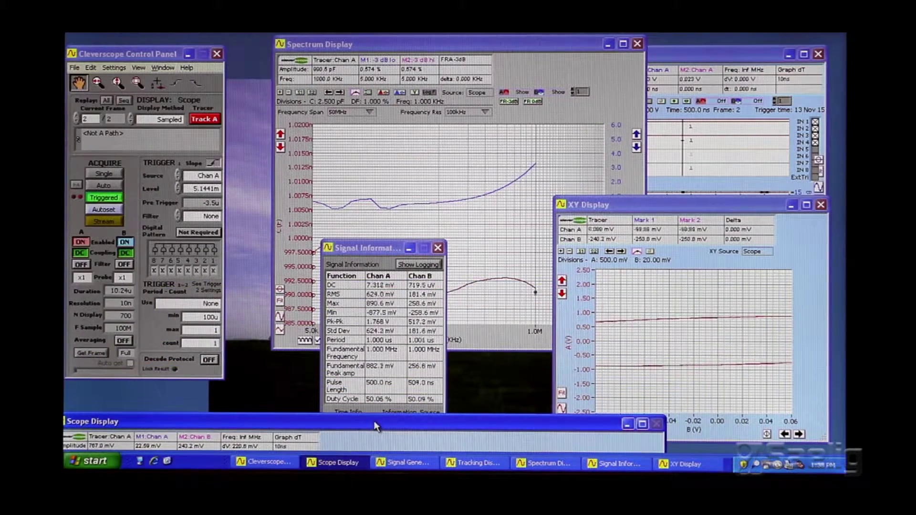
click(369, 251)
drag(369, 251, 291, 214)
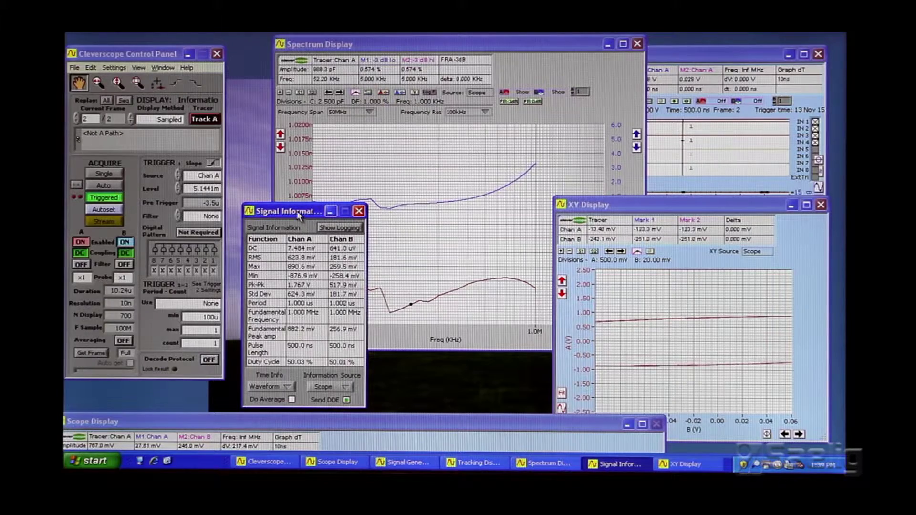
drag(303, 209, 291, 219)
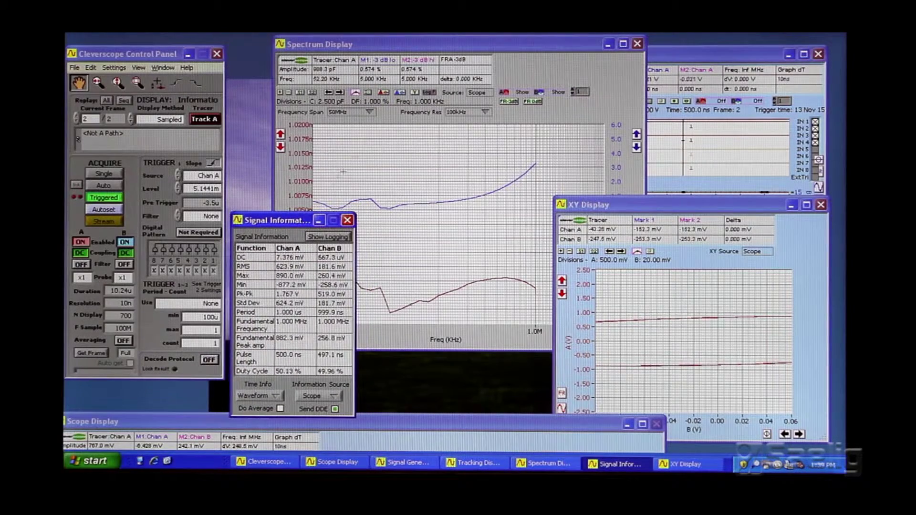
click(433, 45)
drag(430, 43, 389, 49)
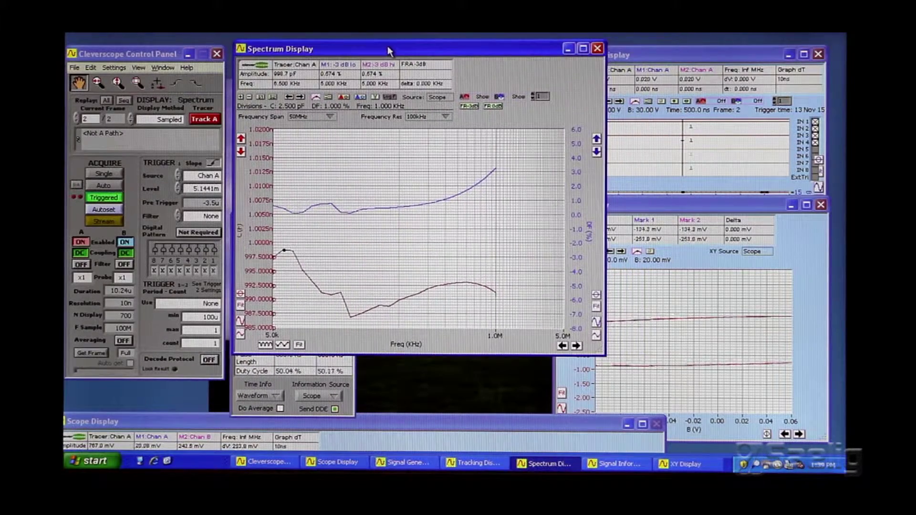
Move the XY display left over the spectrum, bring Tracking forward, and raise the scope display slightly.
click(640, 207)
drag(641, 207, 440, 198)
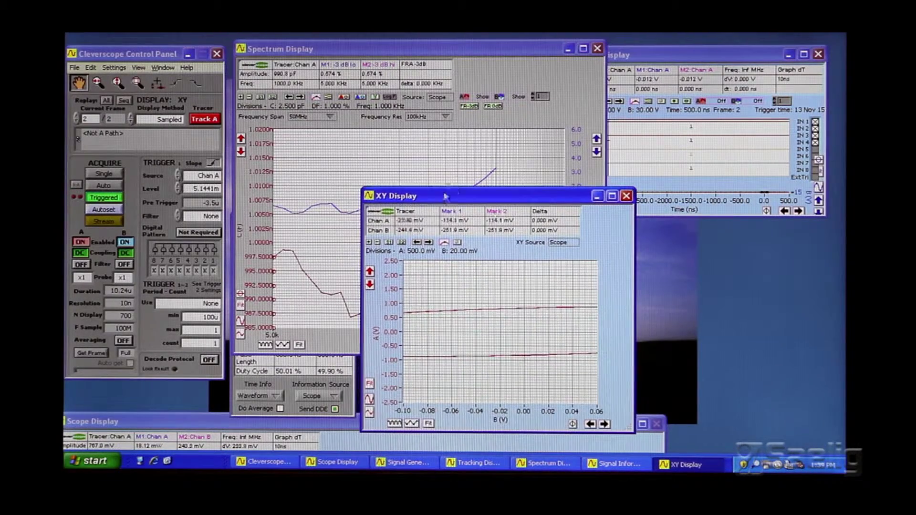
click(661, 55)
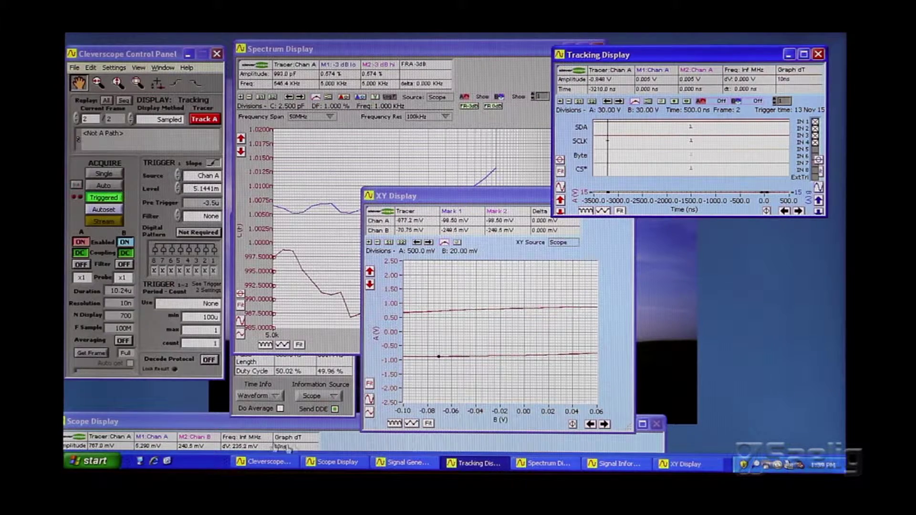
click(198, 424)
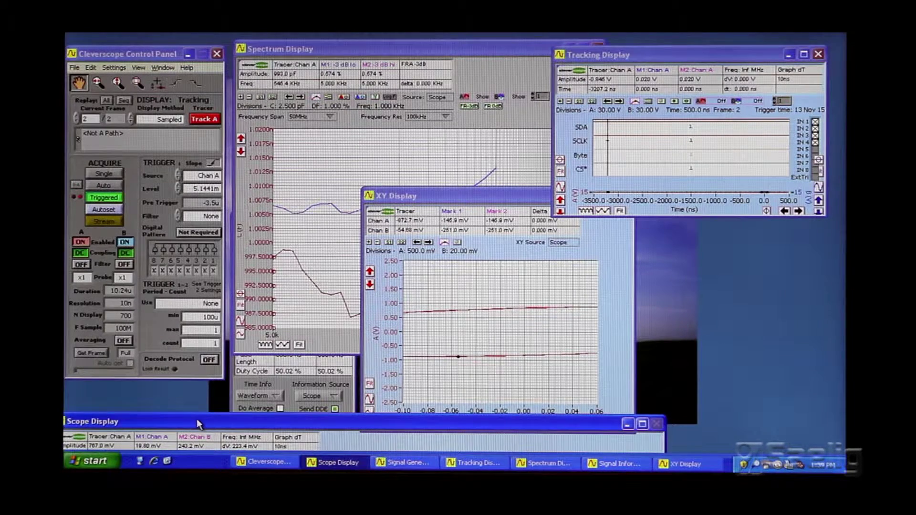
drag(198, 424, 211, 412)
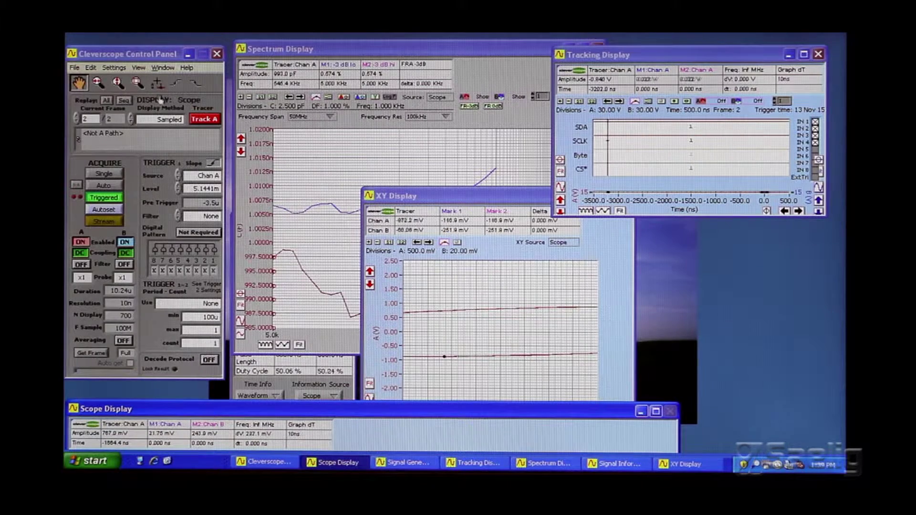
Open the Maths Equation Builder and Maths Display from the display list, keeping the builder in front.
click(139, 68)
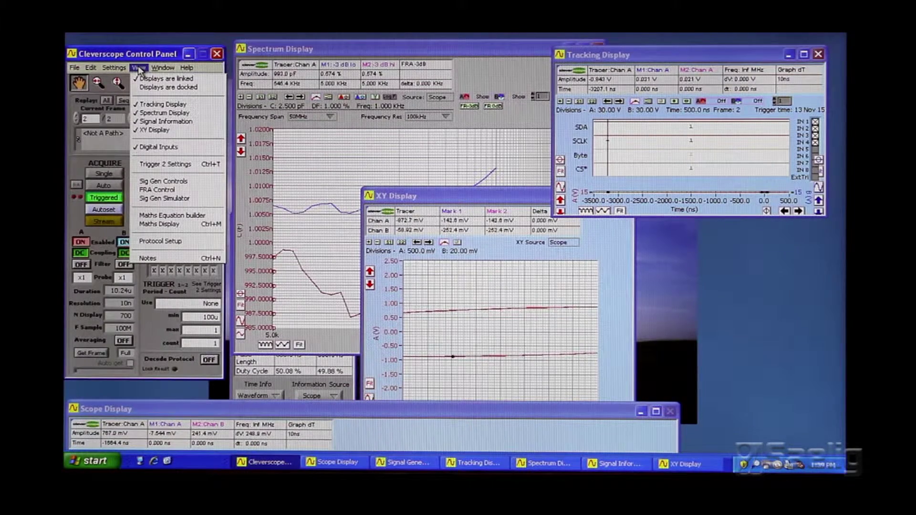
click(160, 215)
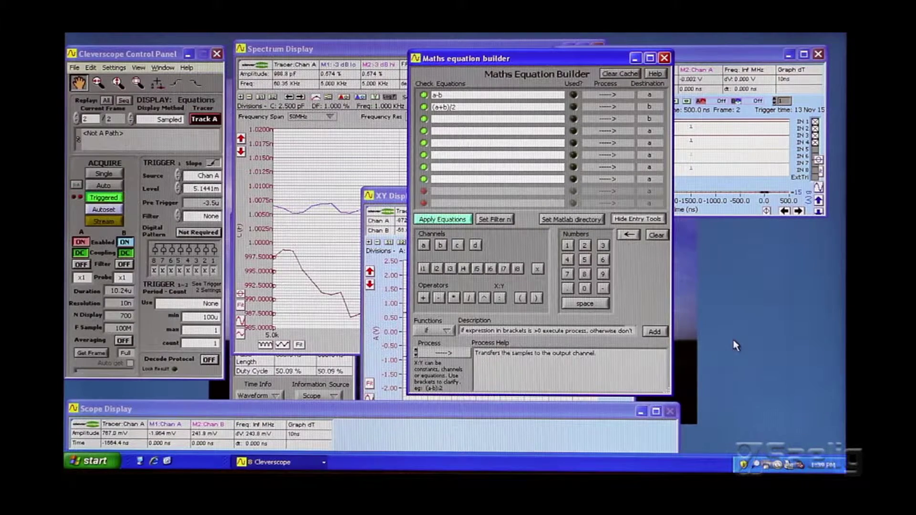
click(139, 70)
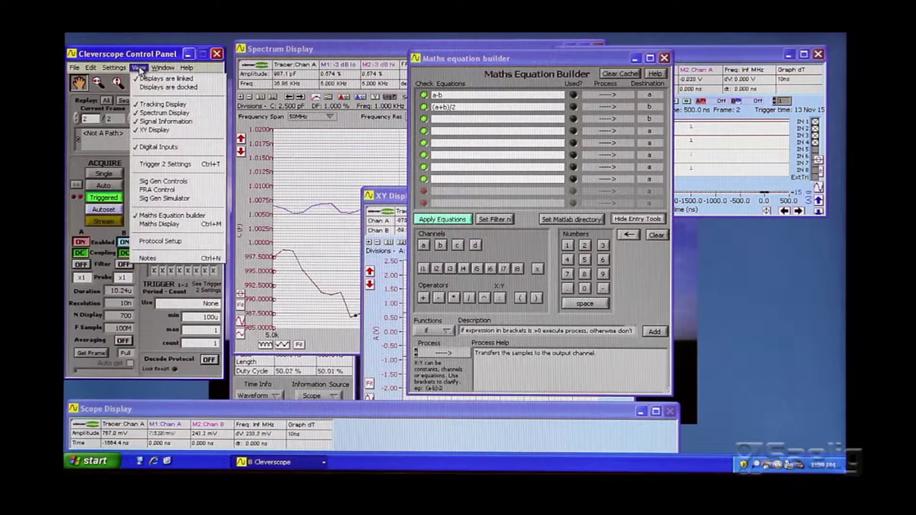
click(171, 228)
drag(396, 272, 377, 283)
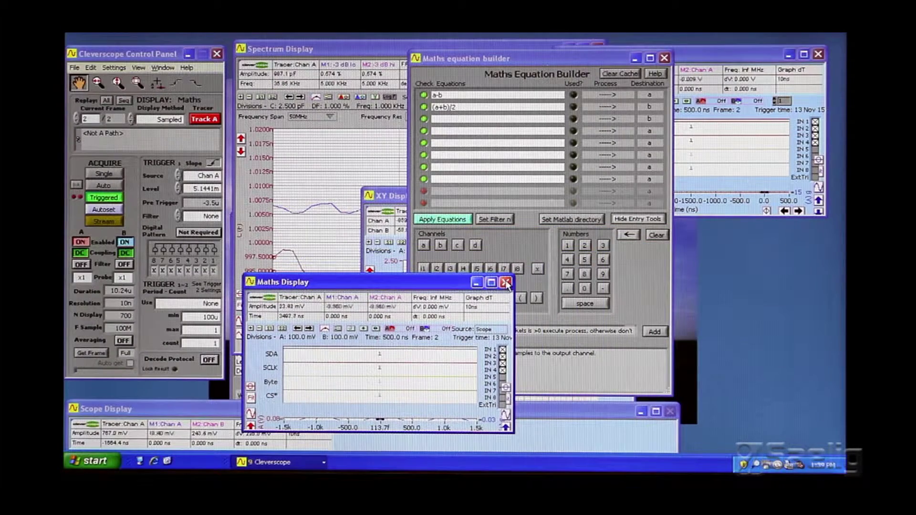
click(506, 285)
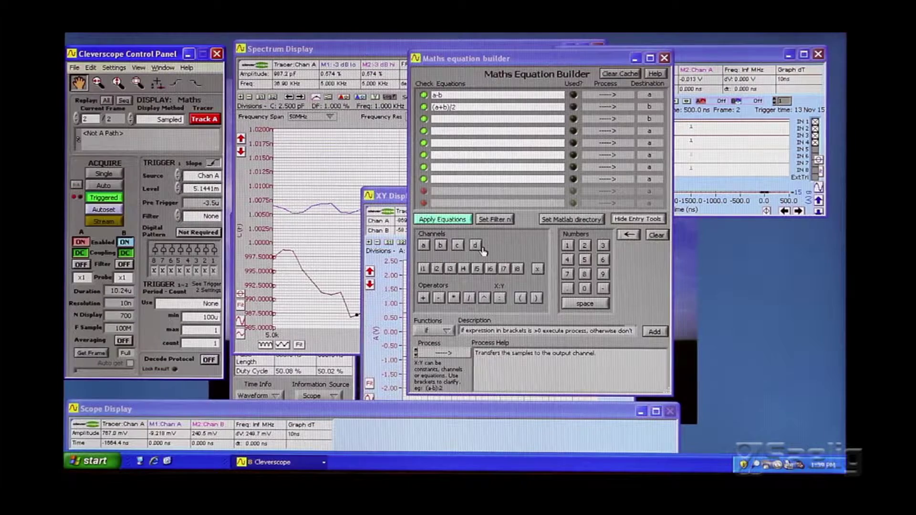
Browse the maths Functions list, leaving the 'if' function unchanged.
click(432, 333)
scroll(468, 288, down, 3)
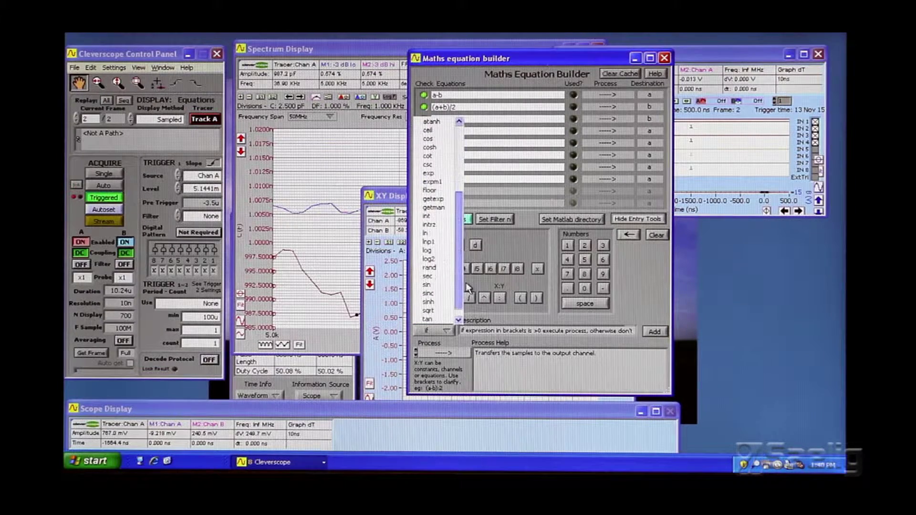
scroll(467, 287, up, 5)
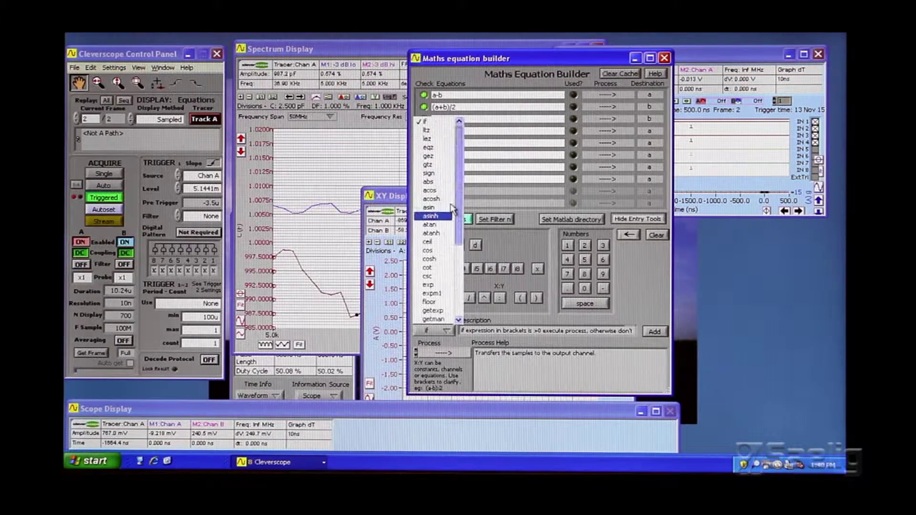
click(645, 284)
Browse the Process list without changing it, then close the Maths Equation Builder.
click(430, 354)
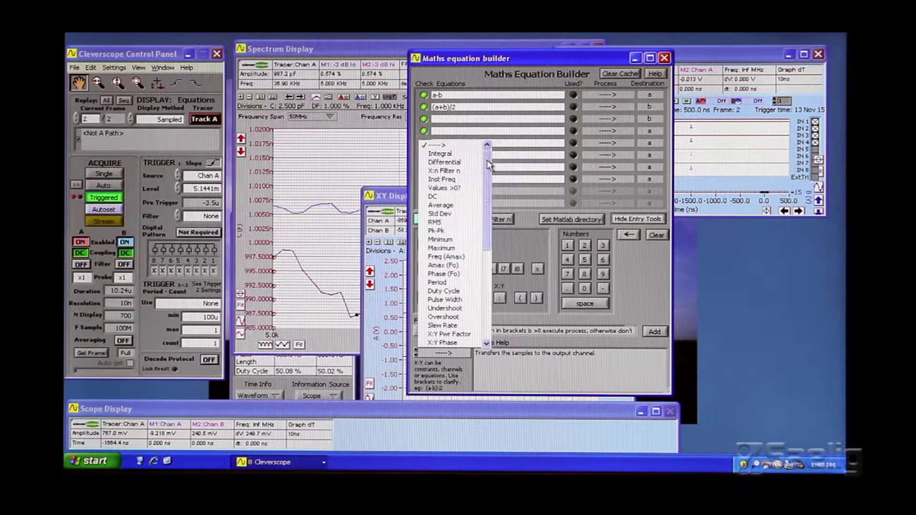
mouse_move(489, 164)
mouse_down()
mouse_move(500, 247)
mouse_move(491, 152)
mouse_up()
click(650, 274)
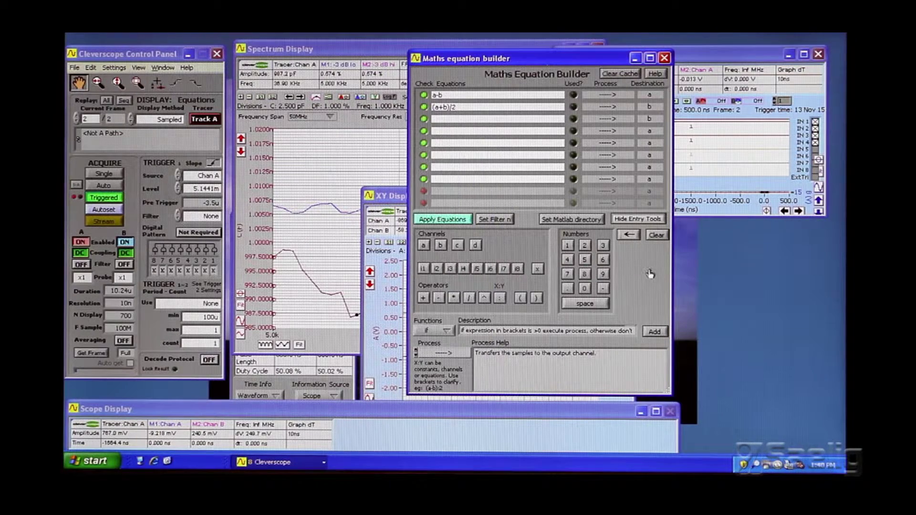
click(665, 58)
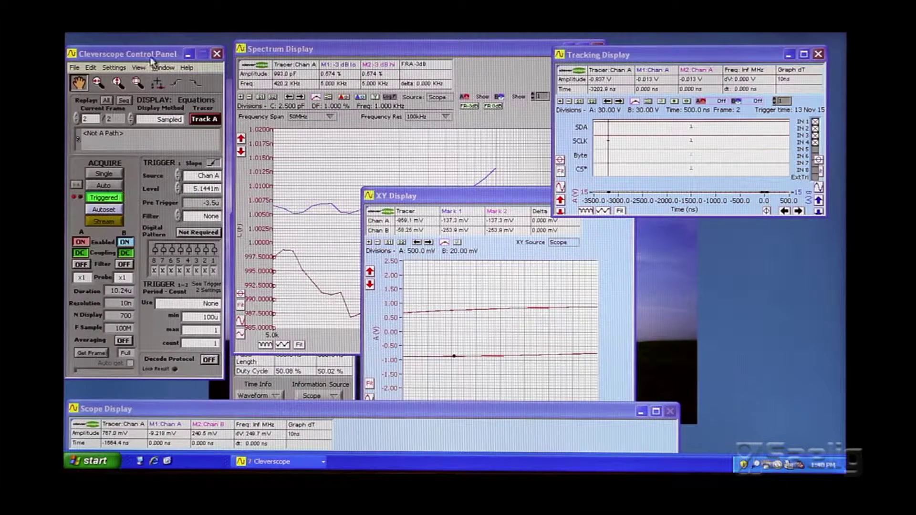
Open the Frequency Response Analyser from the display list and move it to the right.
click(138, 67)
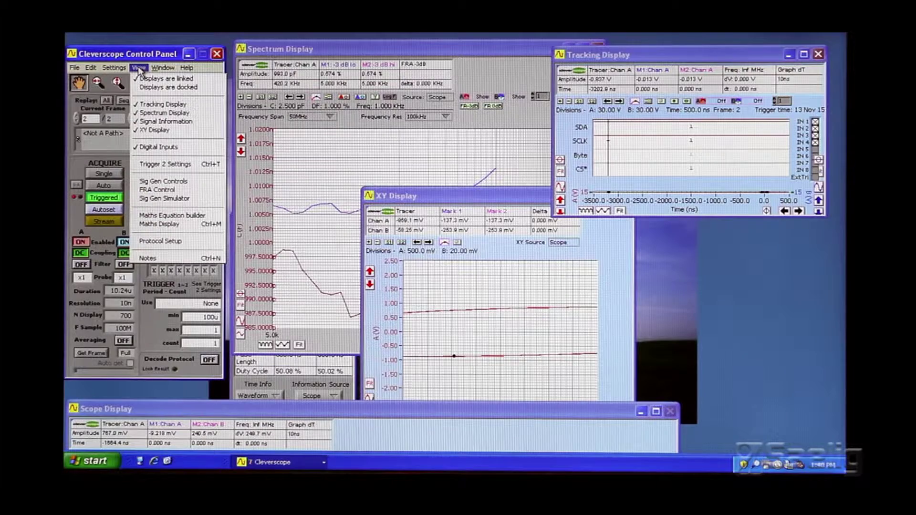
click(158, 191)
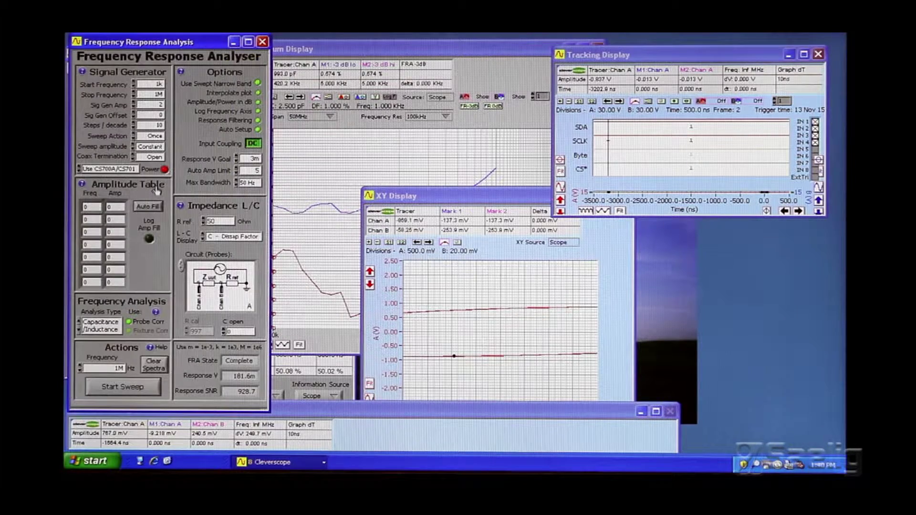
drag(207, 43, 616, 49)
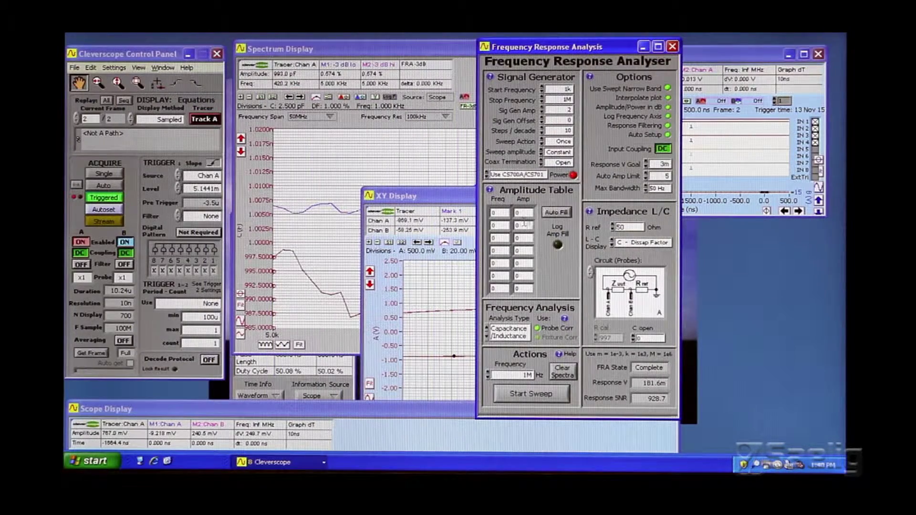
Close the Frequency Response Analyser and drag the Scope Display from the bottom back to the top.
click(673, 47)
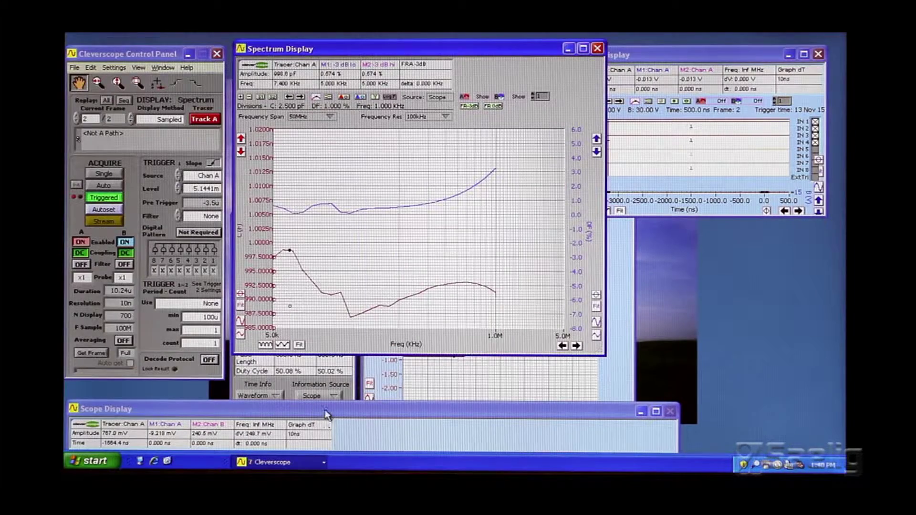
drag(327, 415, 489, 48)
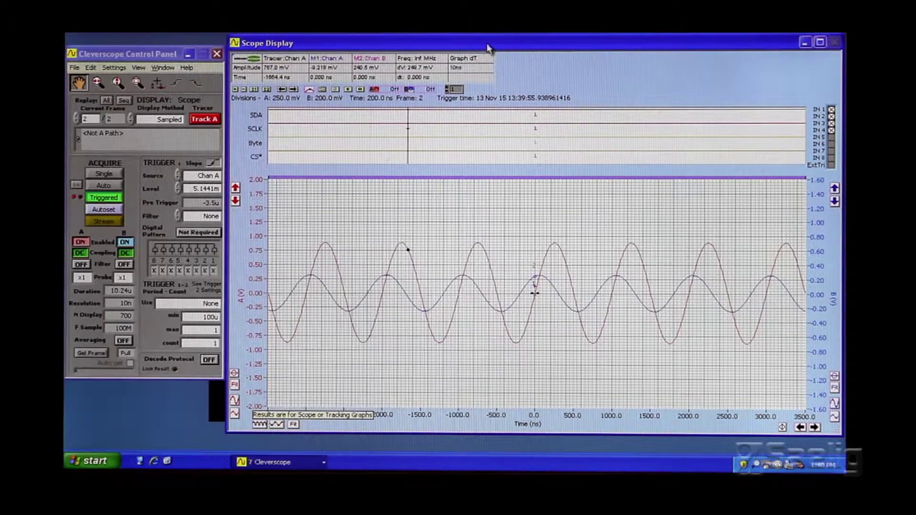